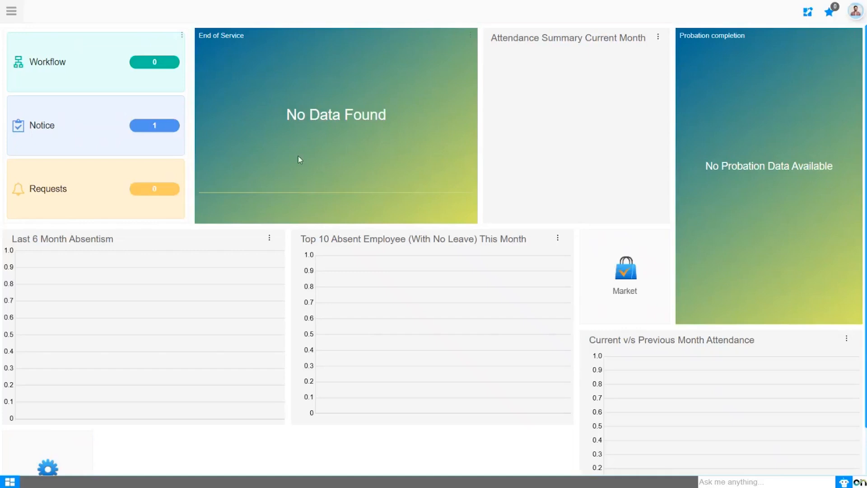
# Open the Employee Document Types form from the HR Management general setup
pyautogui.click(11, 11)
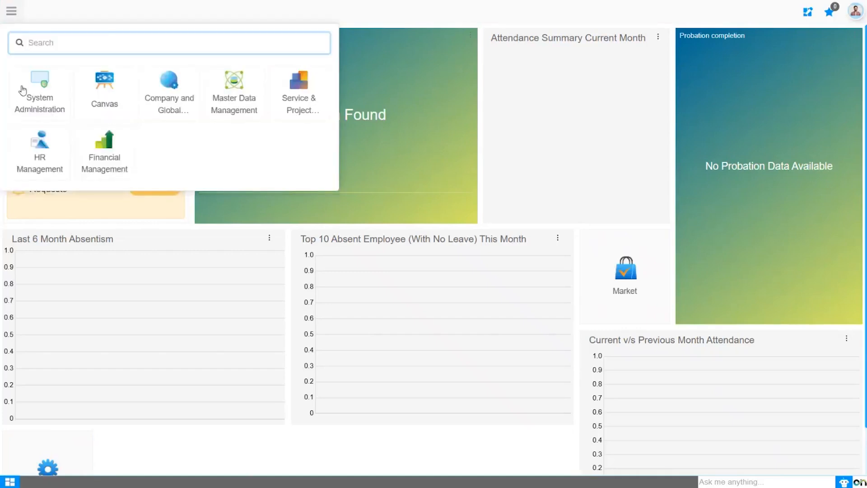
pyautogui.click(36, 159)
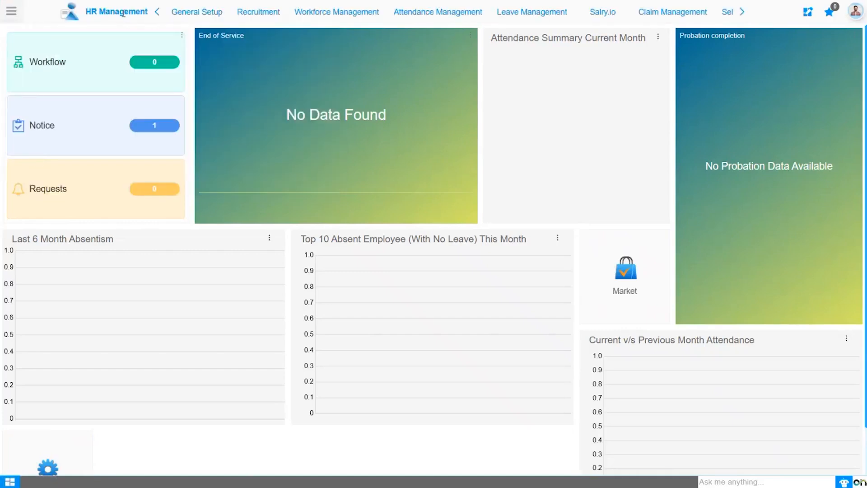
pyautogui.click(190, 12)
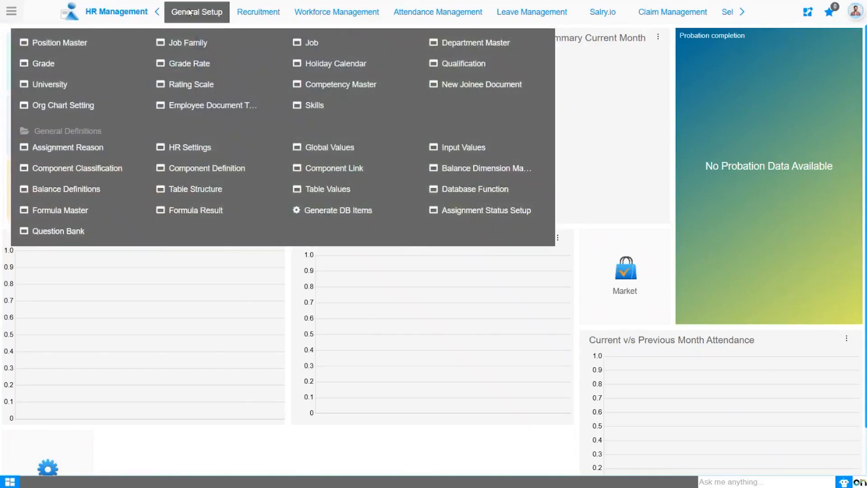
pyautogui.click(225, 107)
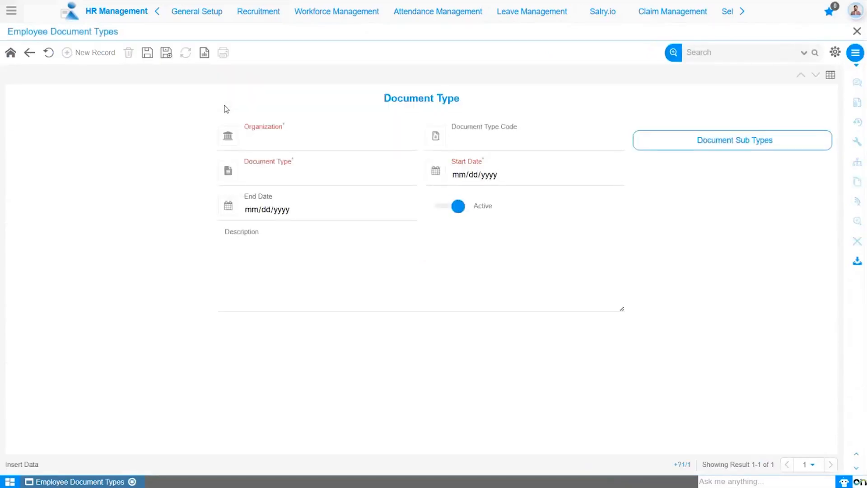
# Set the new document type record's organization to * and its document type to Birth Certificate
pyautogui.click(266, 148)
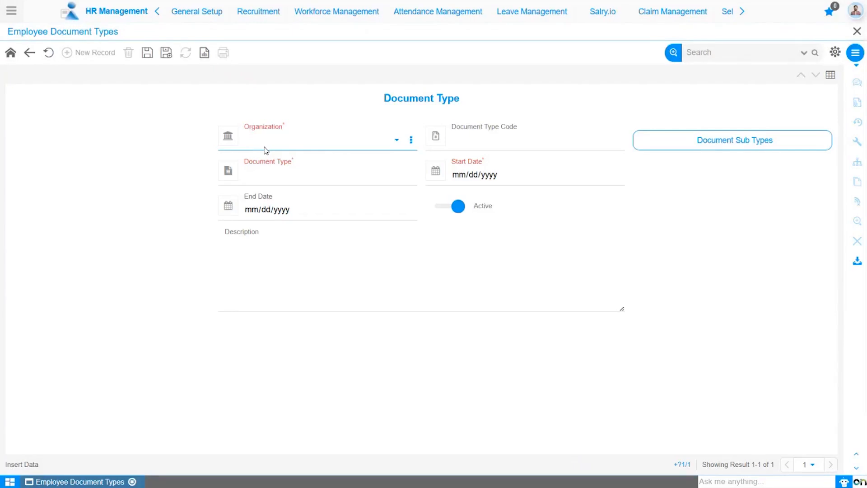
pyautogui.click(266, 150)
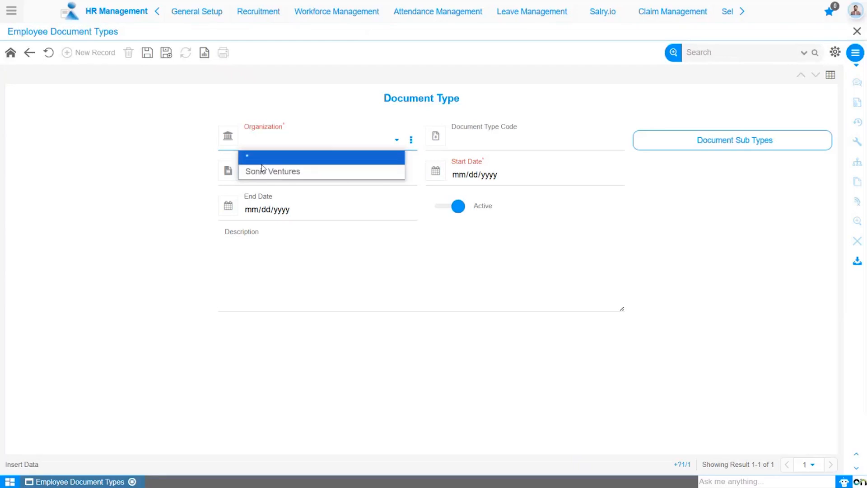
pyautogui.click(264, 157)
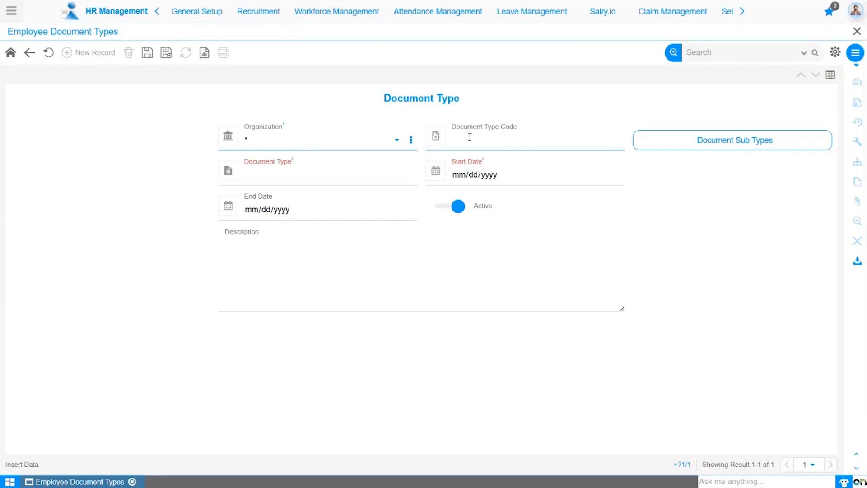
pyautogui.click(292, 174)
pyautogui.click(278, 175)
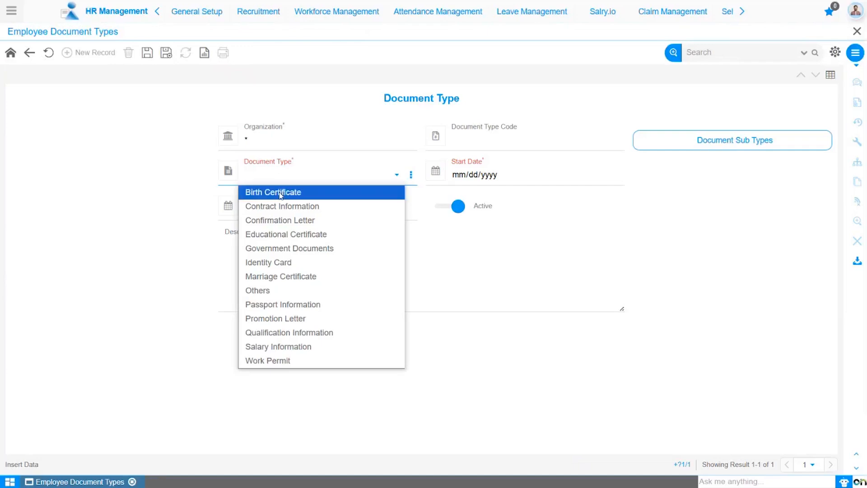
pyautogui.click(276, 192)
# Set the Birth Certificate document type's start date to 01/01/1940, leaving the end date blank
pyautogui.click(461, 179)
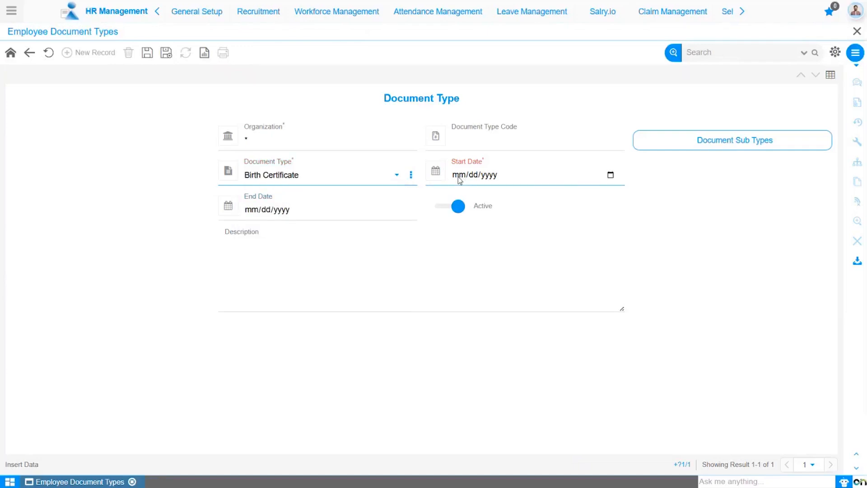
pyautogui.click(459, 180)
pyautogui.write('01/01/194')
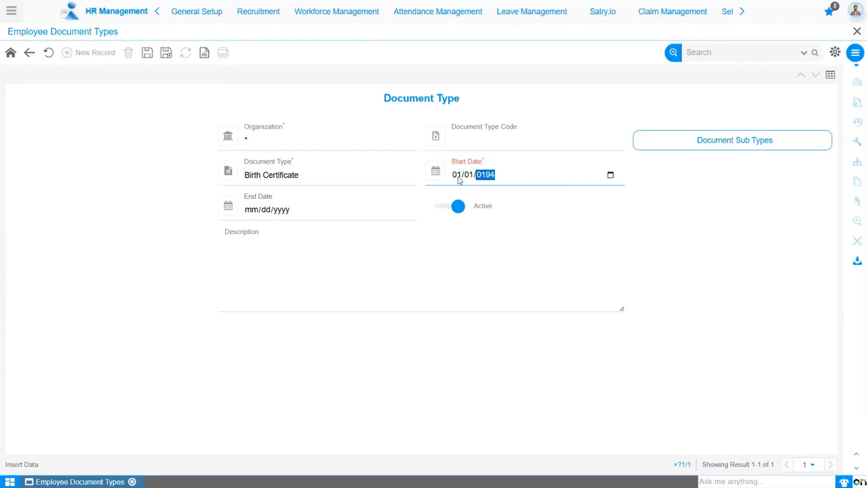
pyautogui.write('0')
pyautogui.click(464, 251)
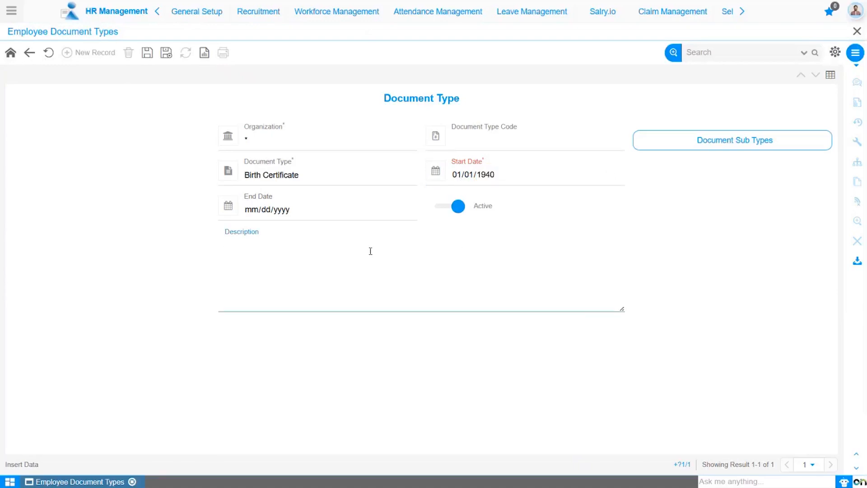
pyautogui.click(313, 211)
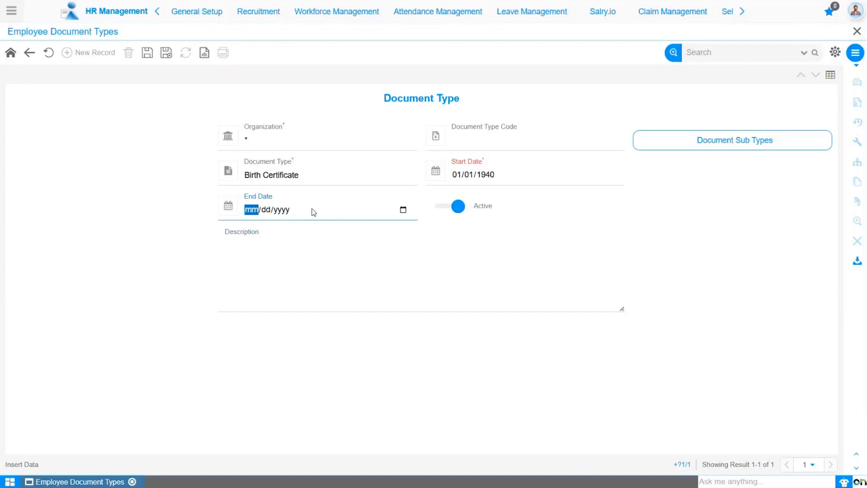
# Enter the description "Employee birth certificate is required." and save the document type record
pyautogui.click(248, 243)
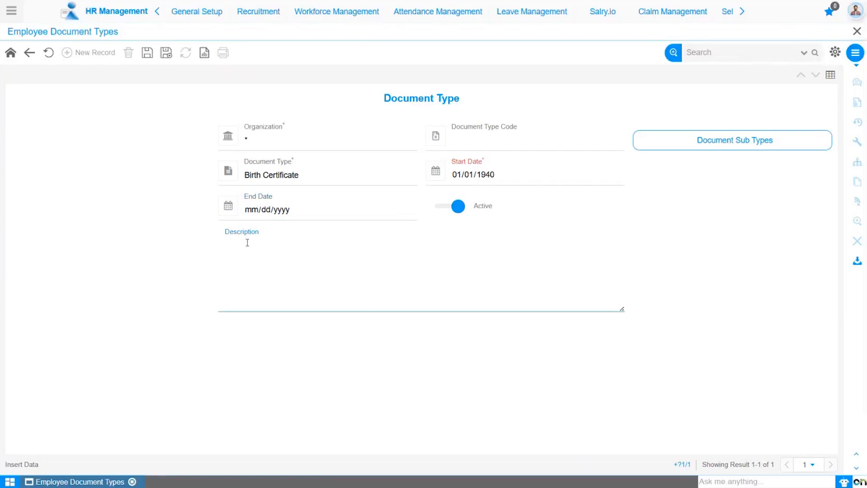
pyautogui.write('Employee birth certificates')
pyautogui.press('BackSpace')
pyautogui.write('is required.')
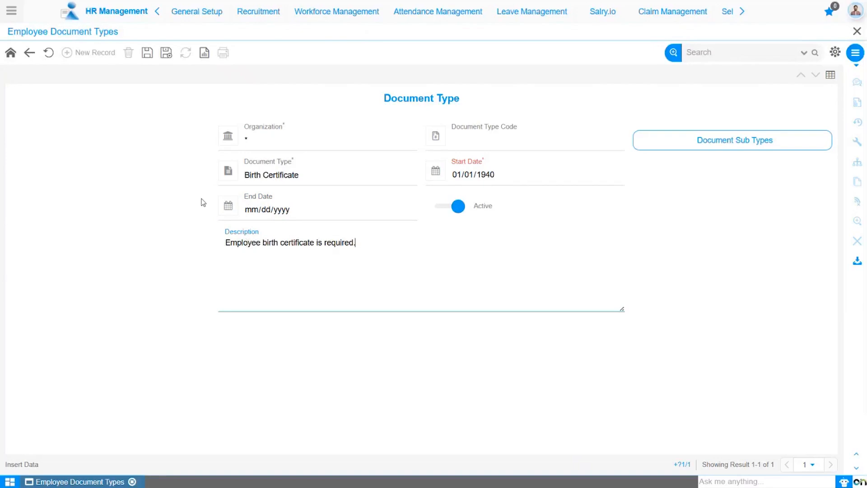
pyautogui.click(147, 53)
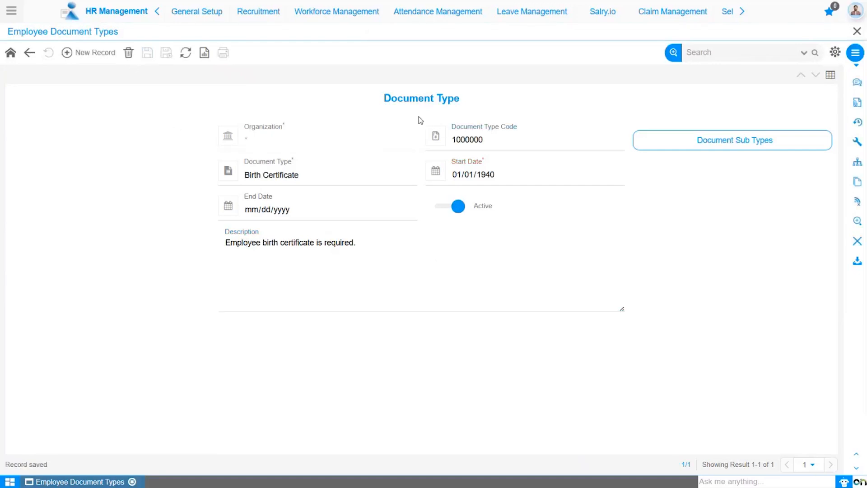
# Create a document sub type under the birth certificate type, named Birth Certificate, with start date 01/01/1940
pyautogui.click(733, 141)
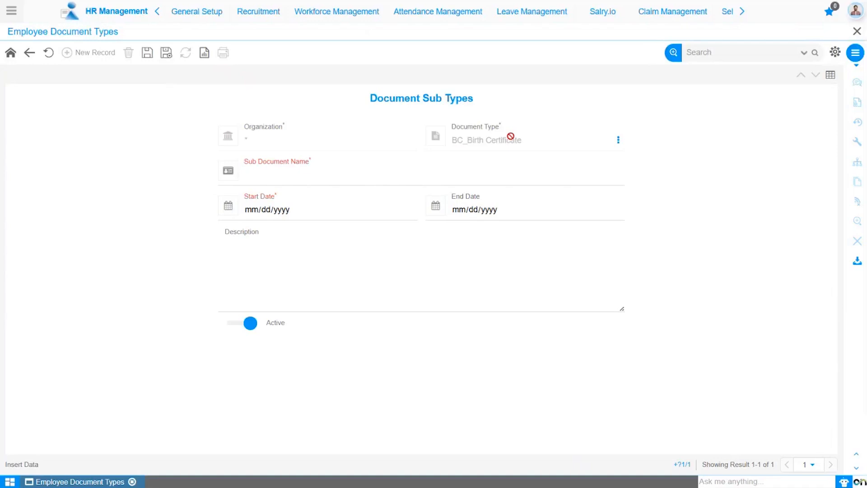
pyautogui.click(269, 177)
pyautogui.write('Birth Certifi')
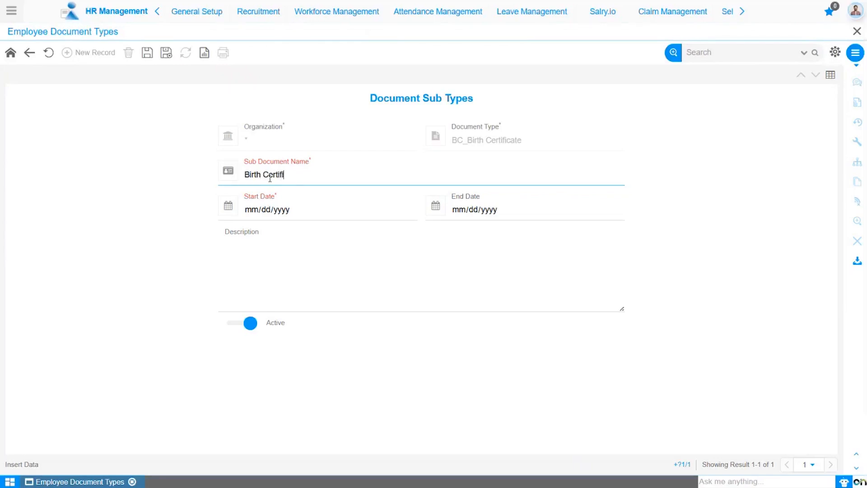
pyautogui.write('cate')
pyautogui.click(255, 209)
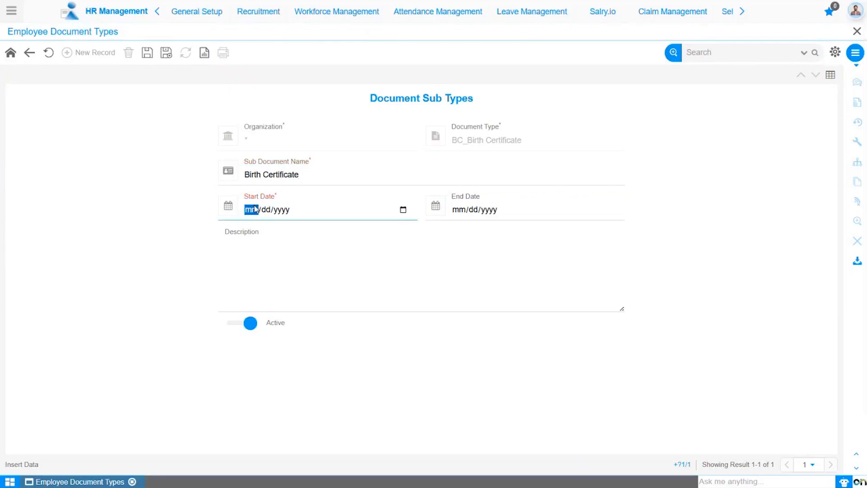
pyautogui.write('01/01/1940')
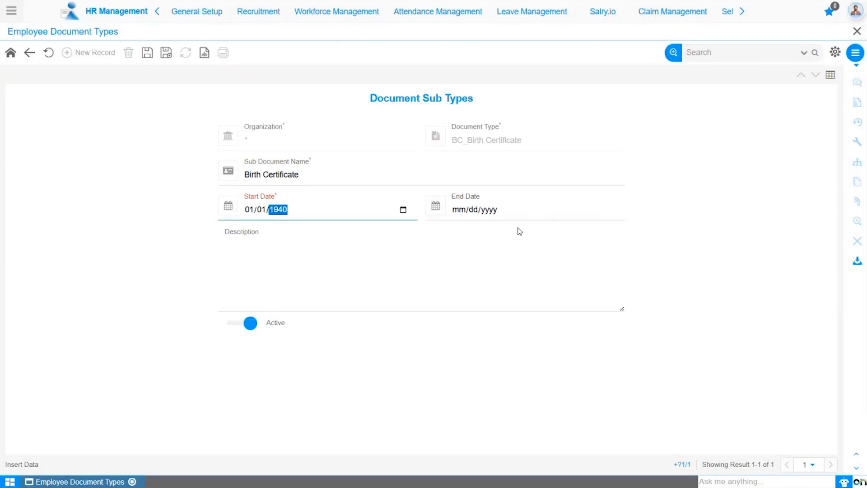
# Describe the sub type as "Birth Certificate for the employee." and save it
pyautogui.click(260, 253)
pyautogui.write('Birth Certificate for the employee.')
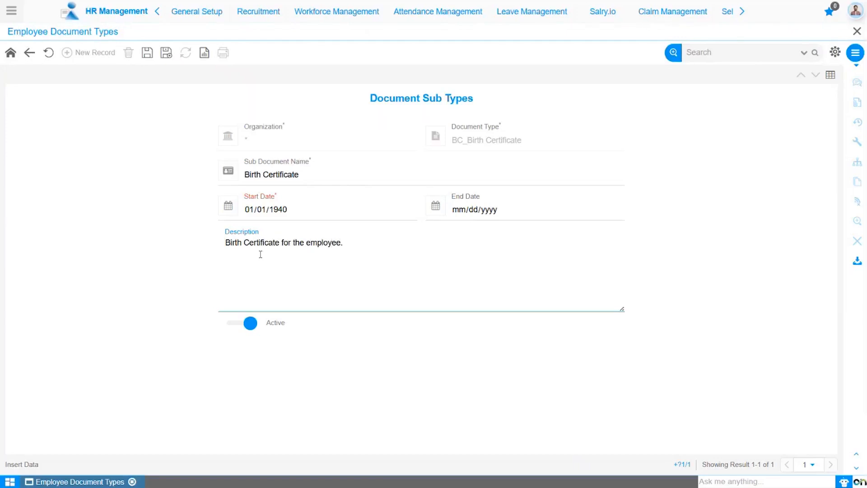
pyautogui.click(191, 233)
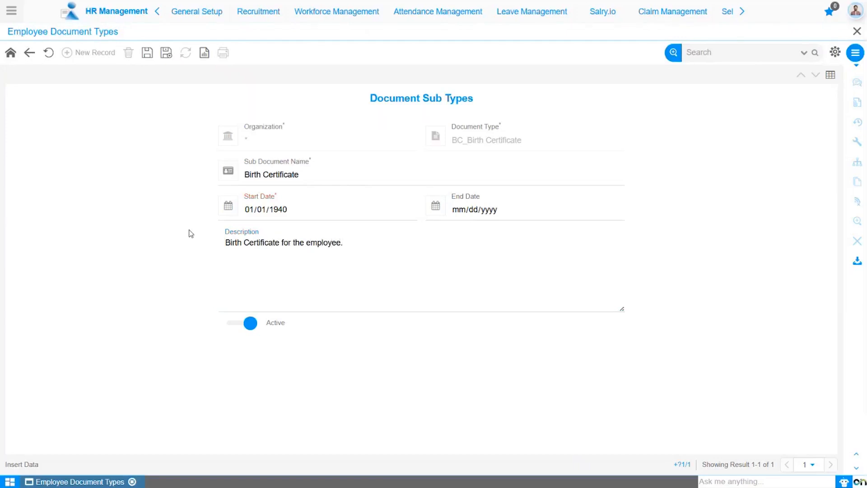
pyautogui.click(147, 54)
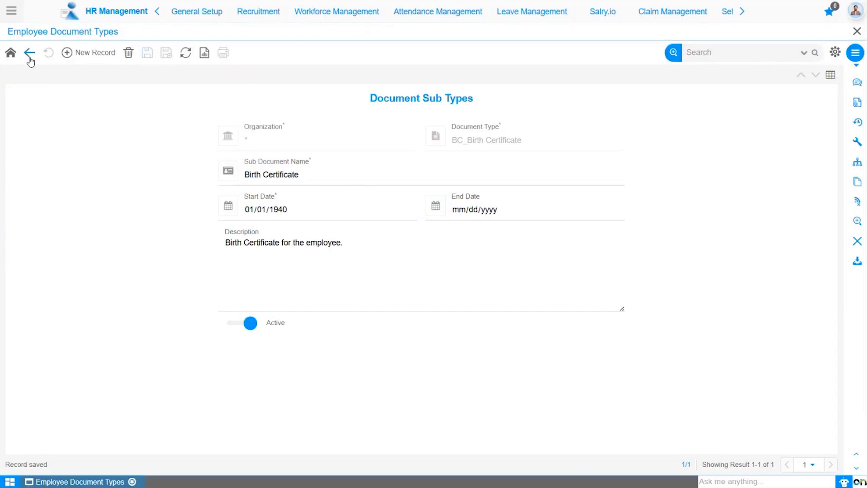
# Return to the parent document type form and start a new document type record
pyautogui.click(30, 60)
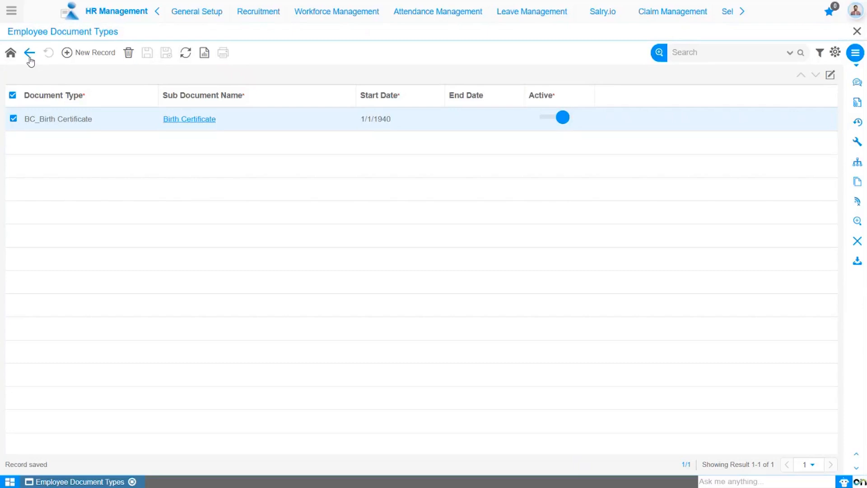
pyautogui.click(30, 60)
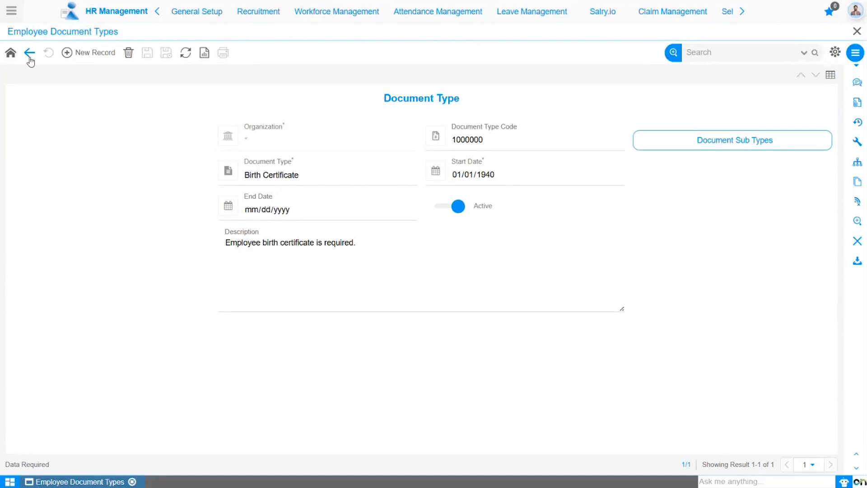
pyautogui.click(86, 54)
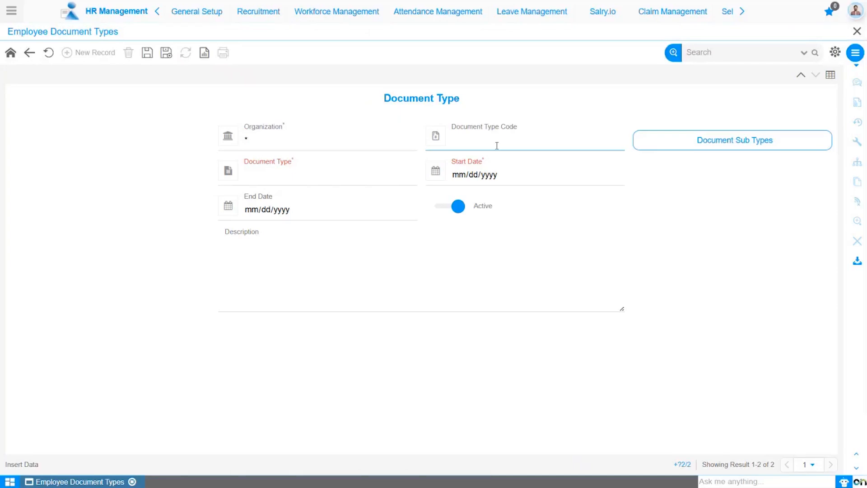
# Set the new record's document type to Identity Card and its start date to 01/01/1940
pyautogui.click(291, 174)
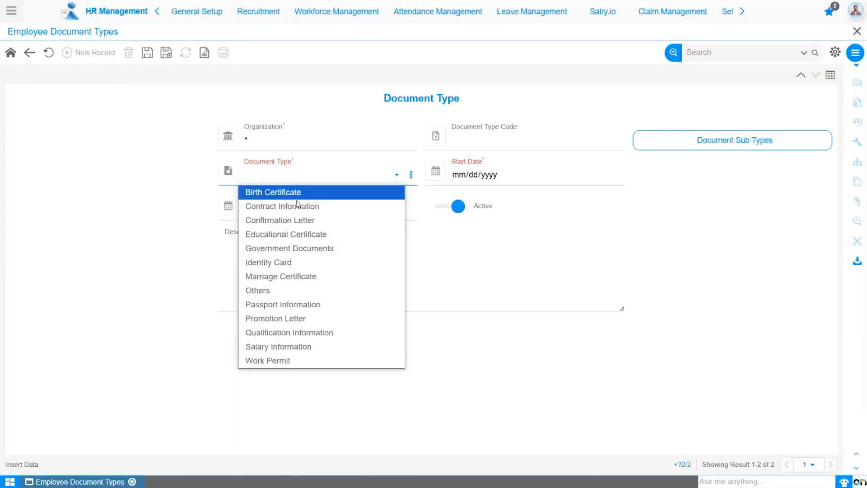
pyautogui.click(286, 267)
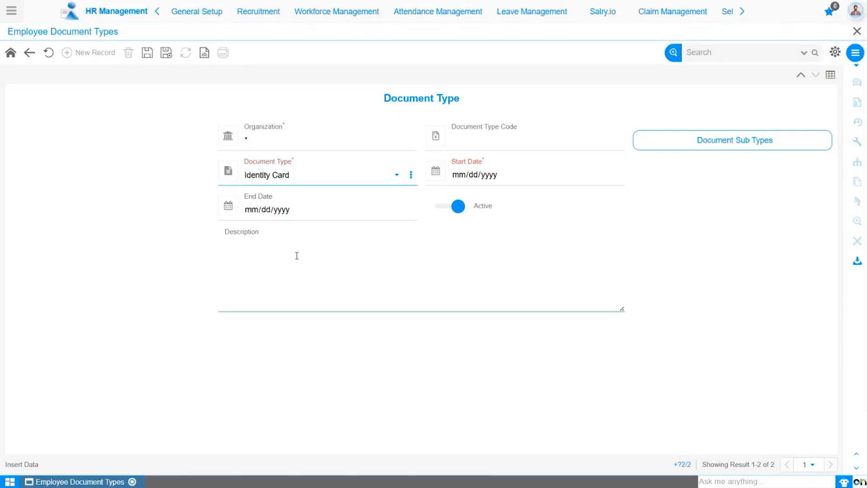
pyautogui.click(458, 175)
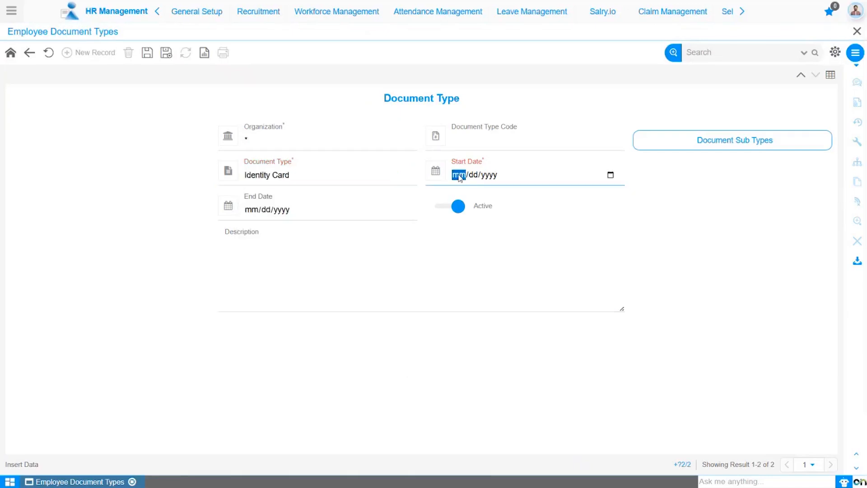
pyautogui.write('01011940')
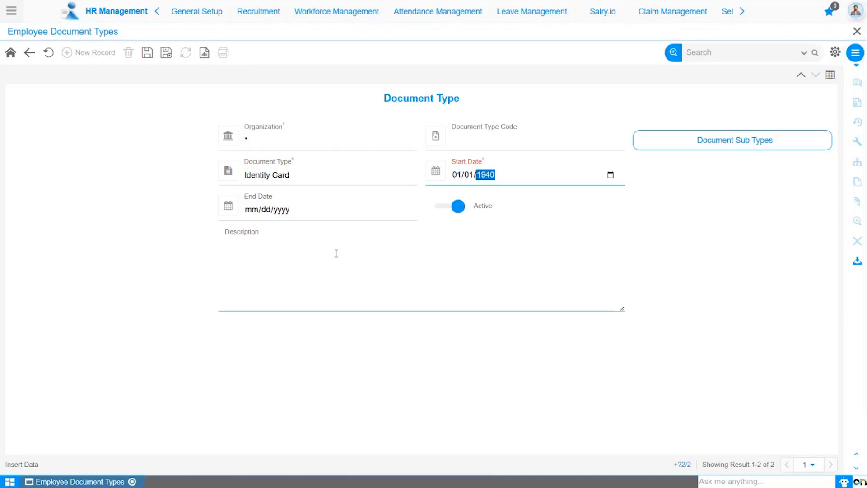
# Enter the description "Employee identity proof documents are required." and save the Identity Card record
pyautogui.click(281, 264)
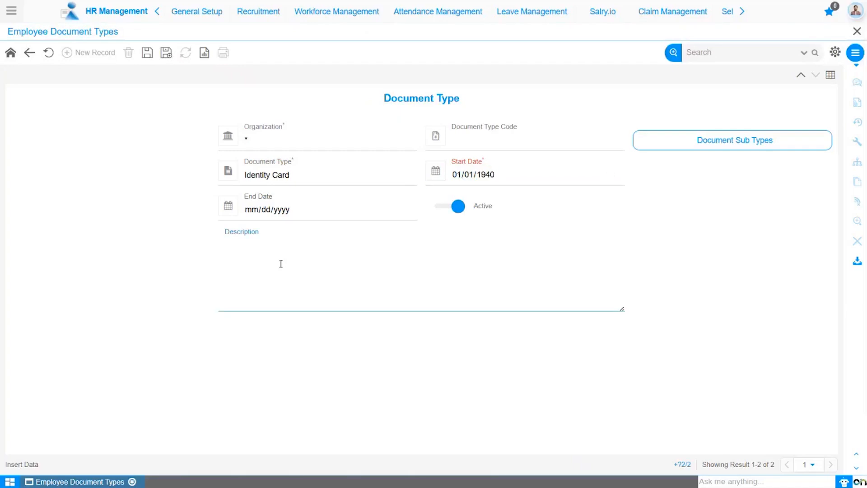
pyautogui.write('Employee identity pr')
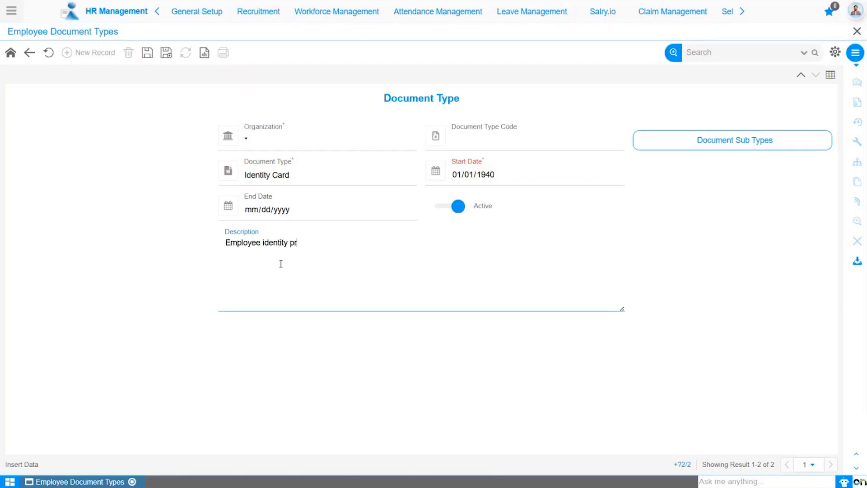
pyautogui.write('oof documents are required.')
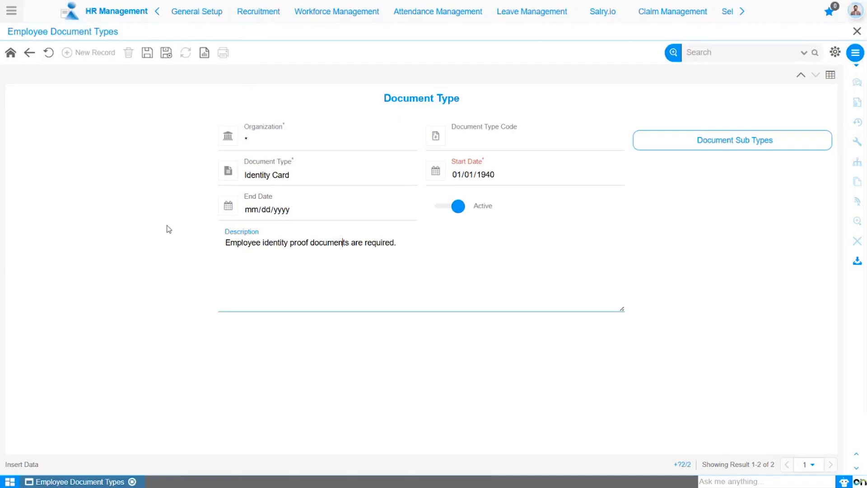
pyautogui.click(147, 52)
pyautogui.click(512, 140)
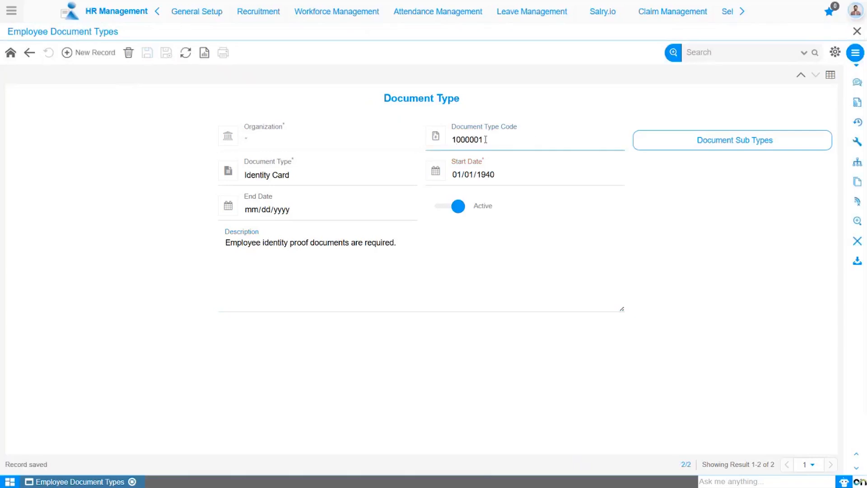
# Start a document sub type under Identity Card named Aadhar Card with the start date 01/01/1940
pyautogui.click(689, 140)
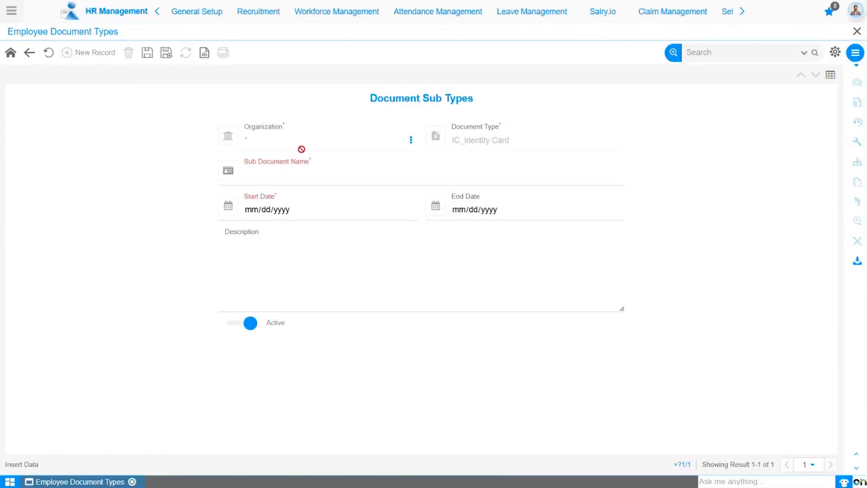
pyautogui.click(304, 173)
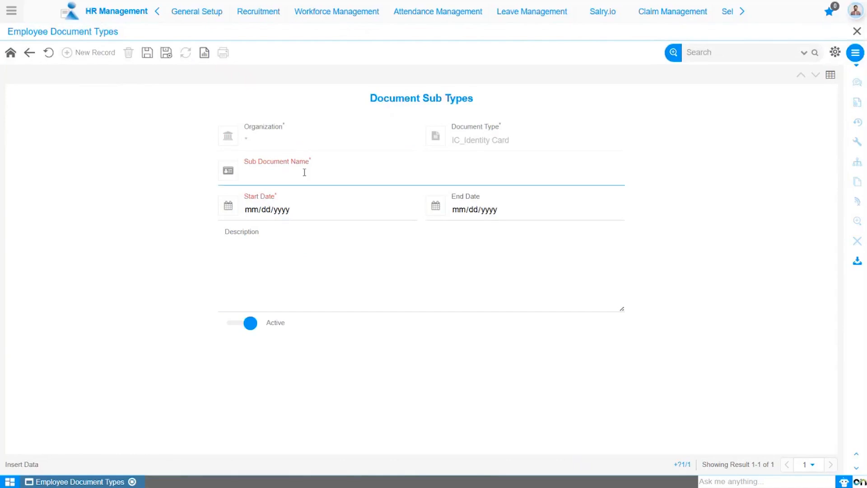
pyautogui.write('Aadhar Card')
pyautogui.click(251, 215)
pyautogui.write('01/01/19')
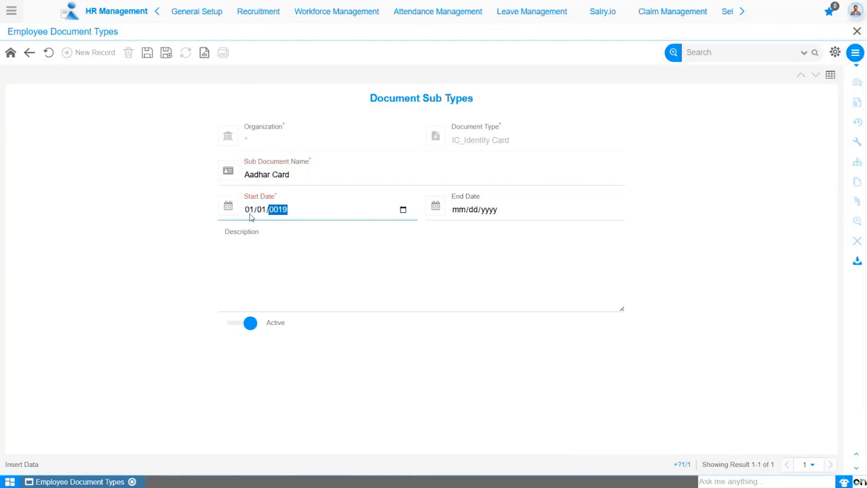
pyautogui.write('40')
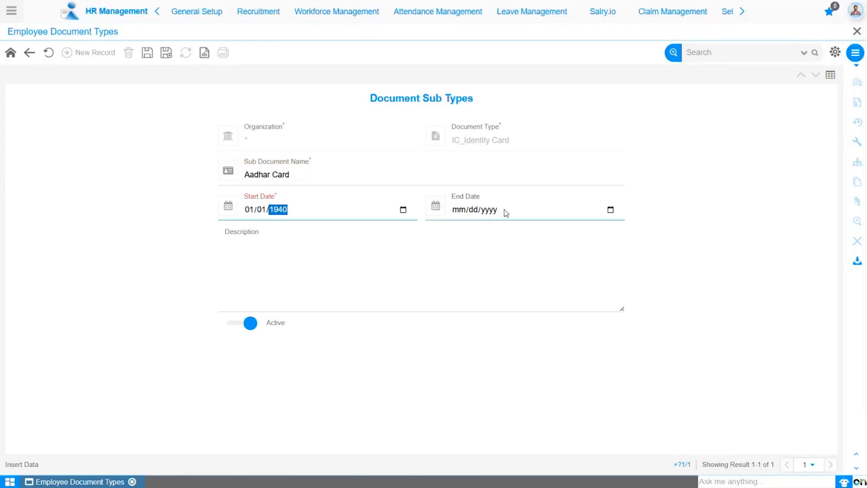
# Enter the description "Aadhar card required for identity proof." and save the Aadhar Card sub type
pyautogui.click(286, 267)
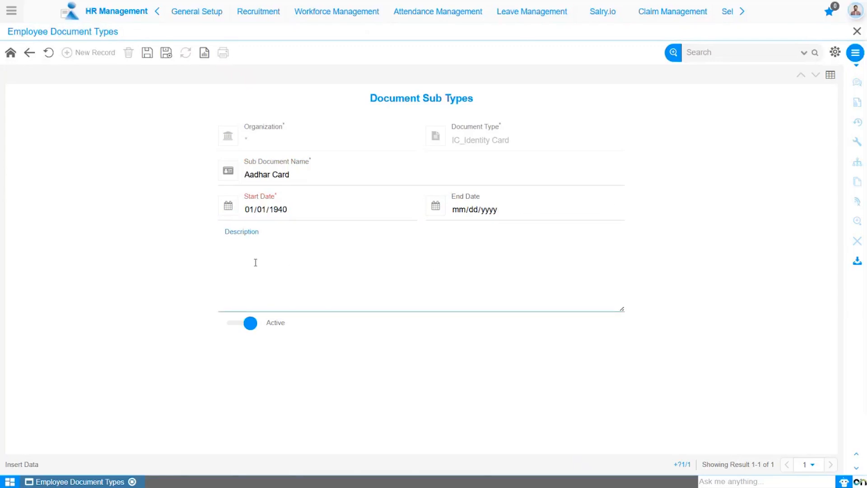
pyautogui.write('Aadhar card required for identity proof')
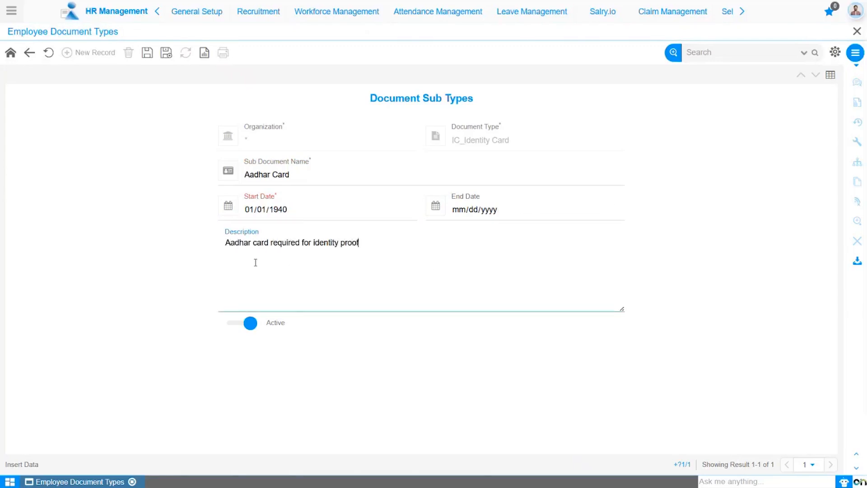
pyautogui.write('.')
pyautogui.click(170, 223)
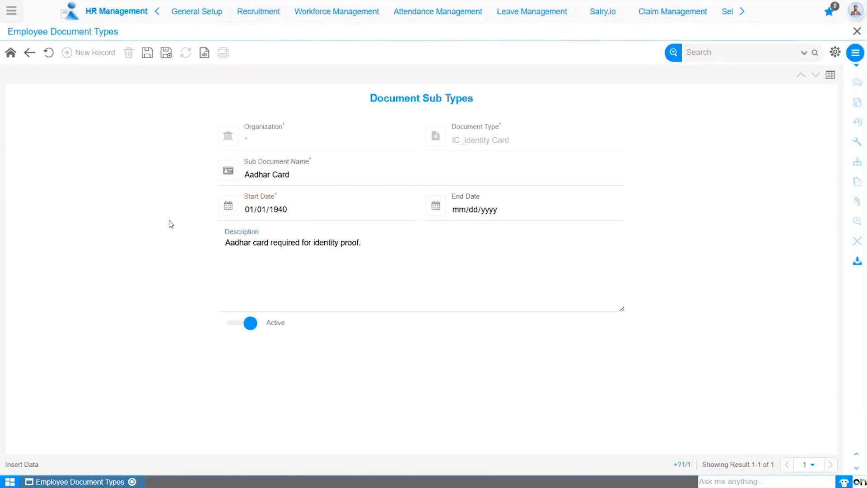
pyautogui.click(148, 58)
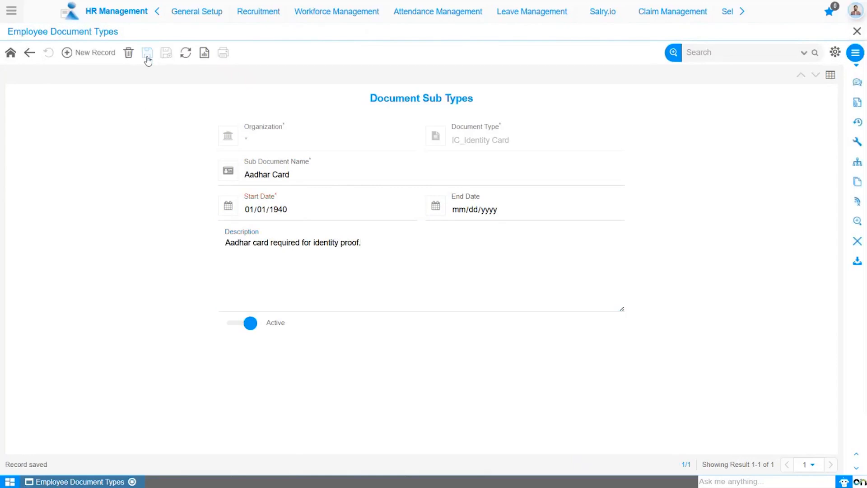
# Add another Identity Card sub type named Voting Card with the start date 01/01/1940
pyautogui.click(99, 53)
pyautogui.click(256, 176)
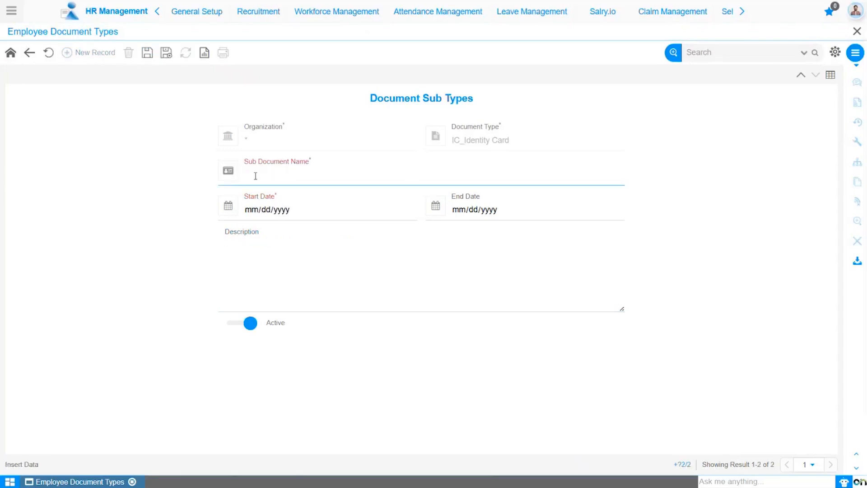
pyautogui.write('Voting Card')
pyautogui.click(254, 212)
pyautogui.write('01011940')
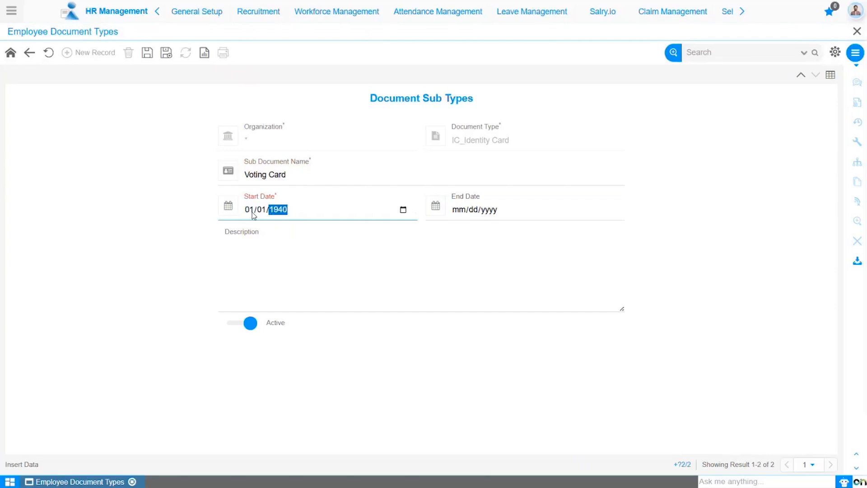
# Describe the Voting Card sub type as "Voting card of employee for identity proof.", save it and go back to the sub type list
pyautogui.click(265, 253)
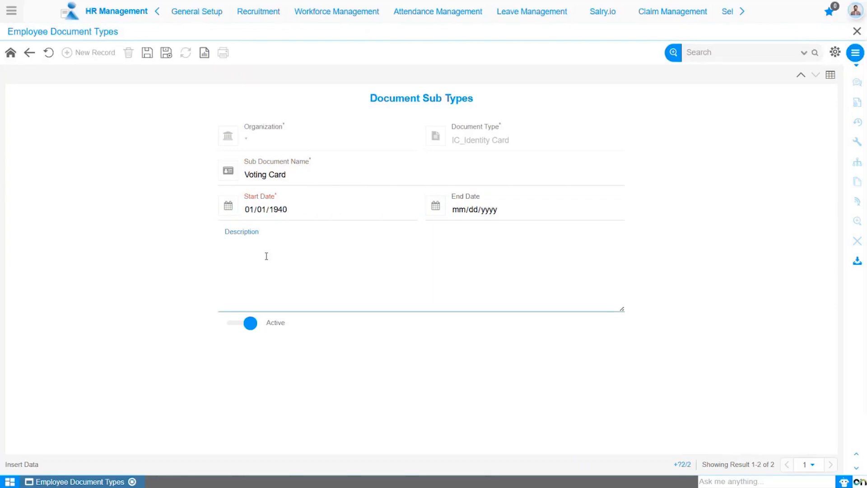
pyautogui.write('Voting card of employee for identity proof.')
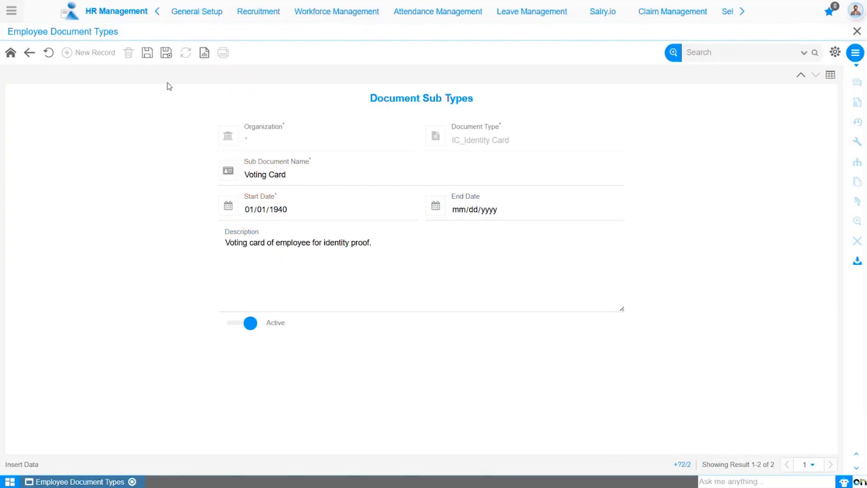
pyautogui.click(146, 53)
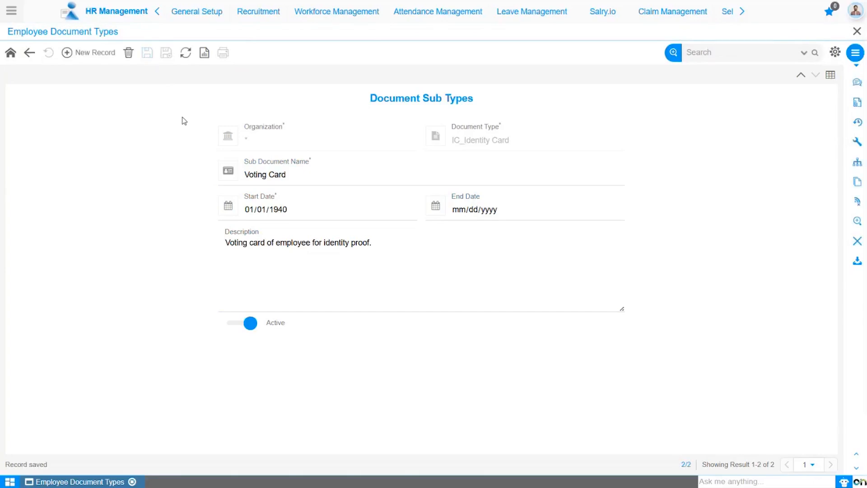
pyautogui.click(30, 52)
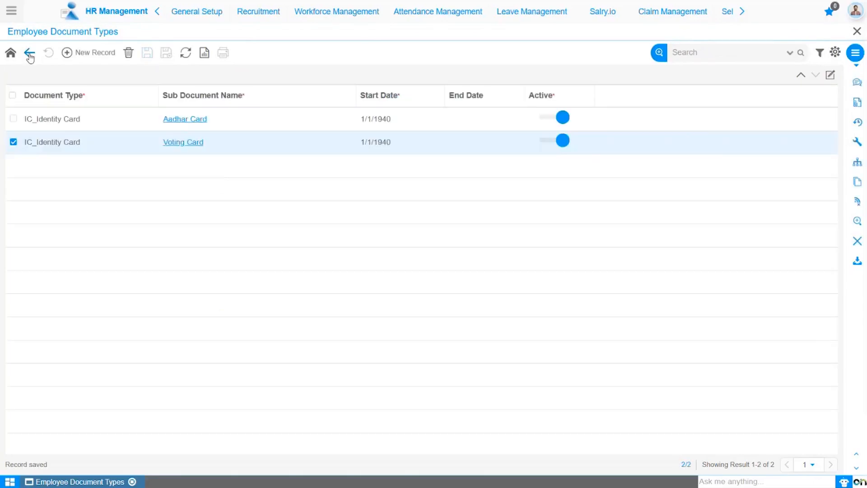